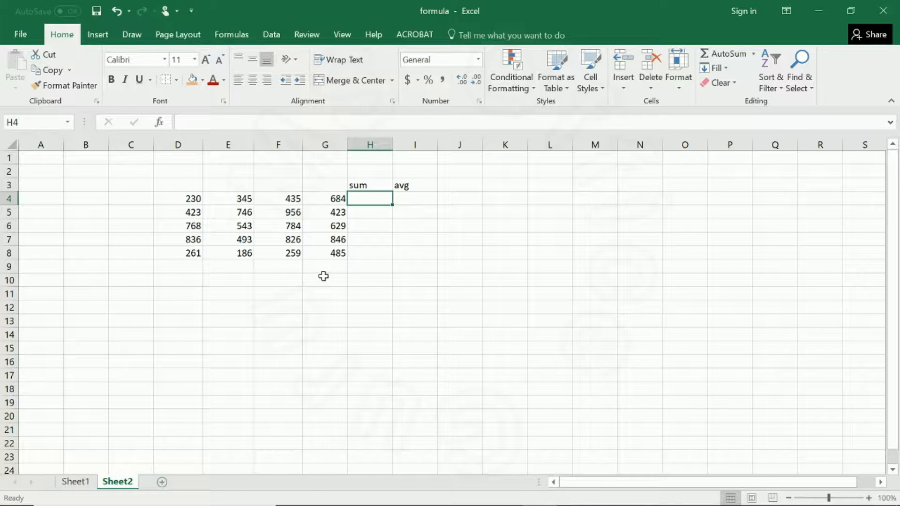
- Total the first data row, D4:G4, into cell H4 of the sum column with the AutoSum Sum function
{"action": "left_click_drag", "start_coordinate": [178, 198], "coordinate": [329, 198]}
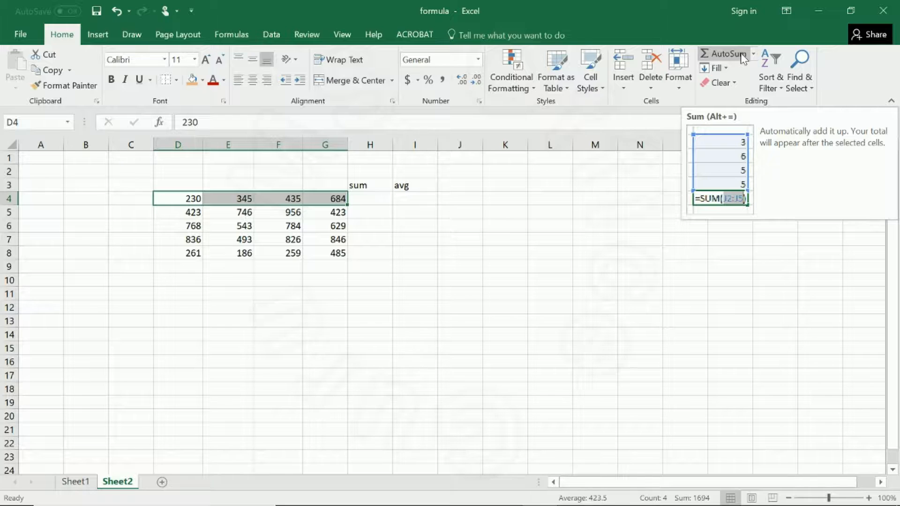
{"action": "left_click", "coordinate": [221, 37]}
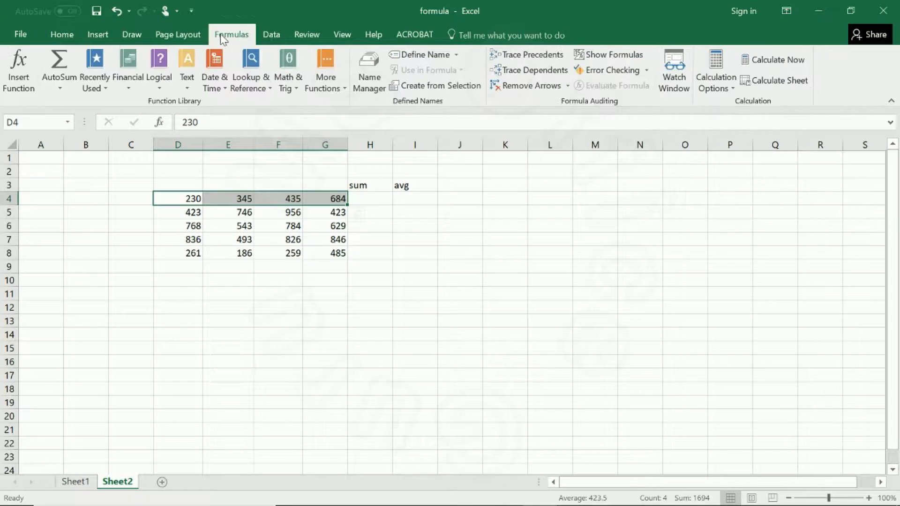
{"action": "left_click", "coordinate": [62, 84]}
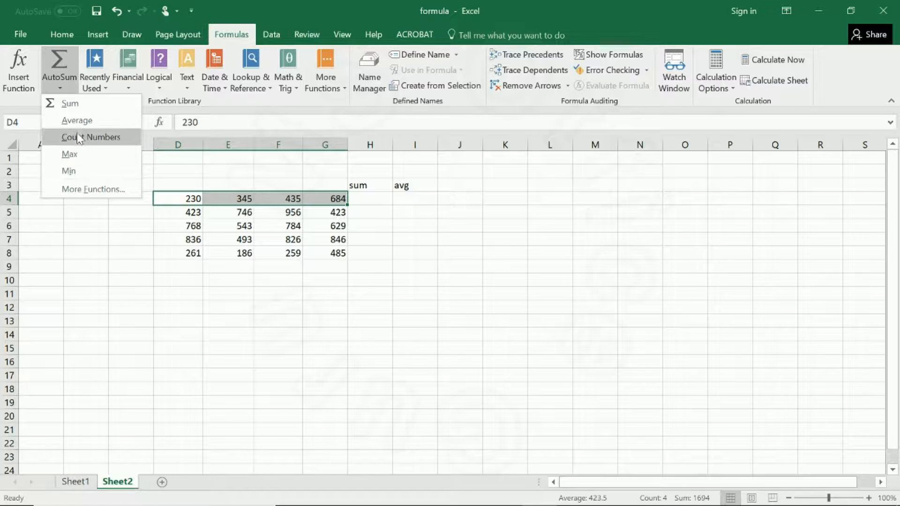
{"action": "left_click", "coordinate": [69, 103]}
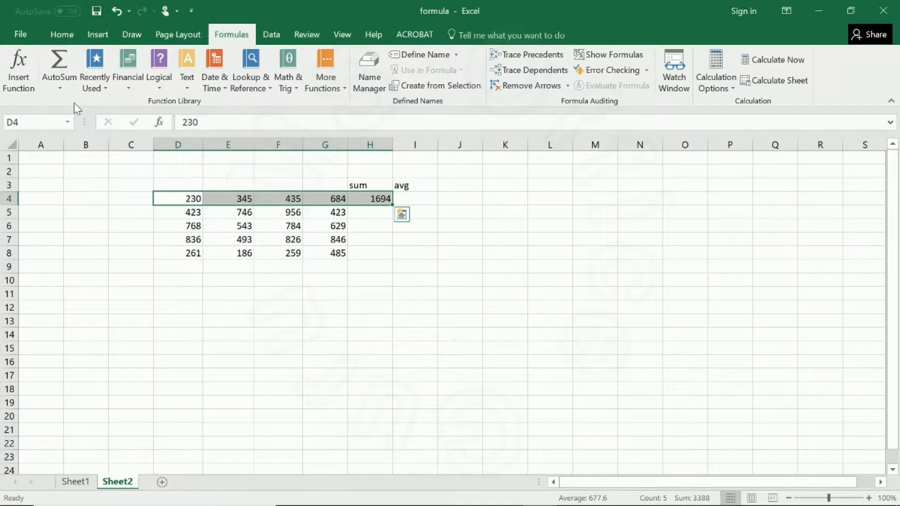
{"action": "left_click", "coordinate": [372, 201]}
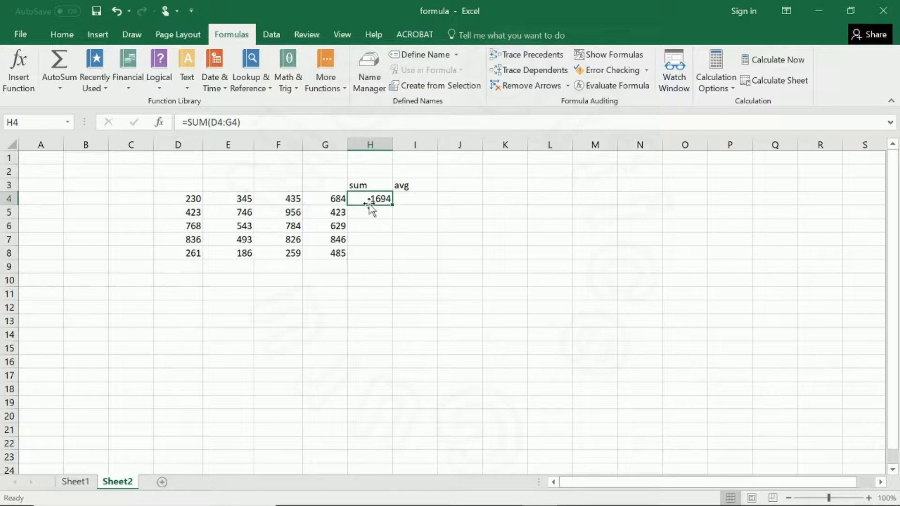
- Total the second data row, D5:G5, into cell H5 of the sum column with AutoSum
{"action": "left_click_drag", "start_coordinate": [190, 209], "coordinate": [330, 211]}
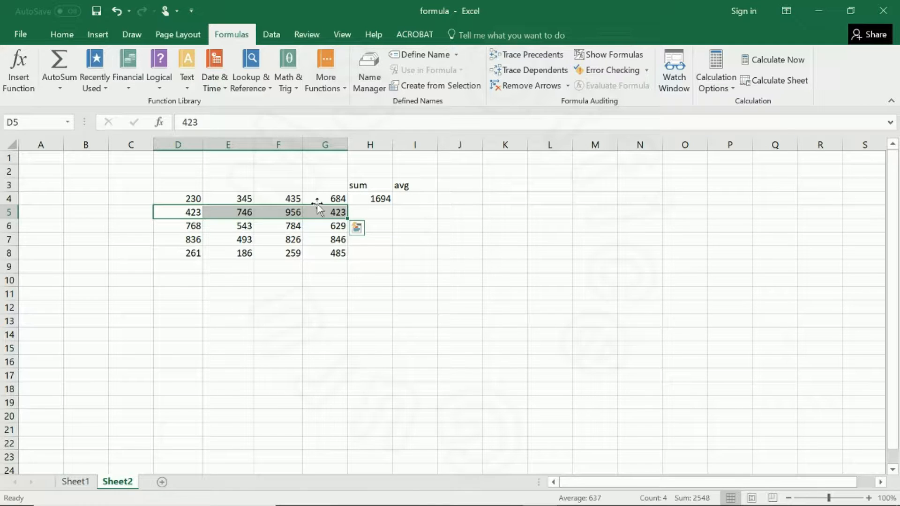
{"action": "left_click", "coordinate": [67, 75]}
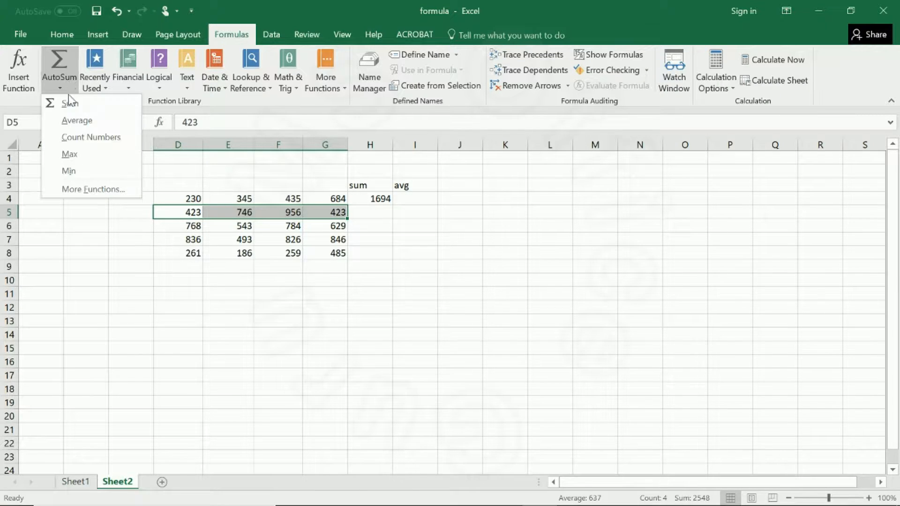
{"action": "left_click", "coordinate": [69, 100]}
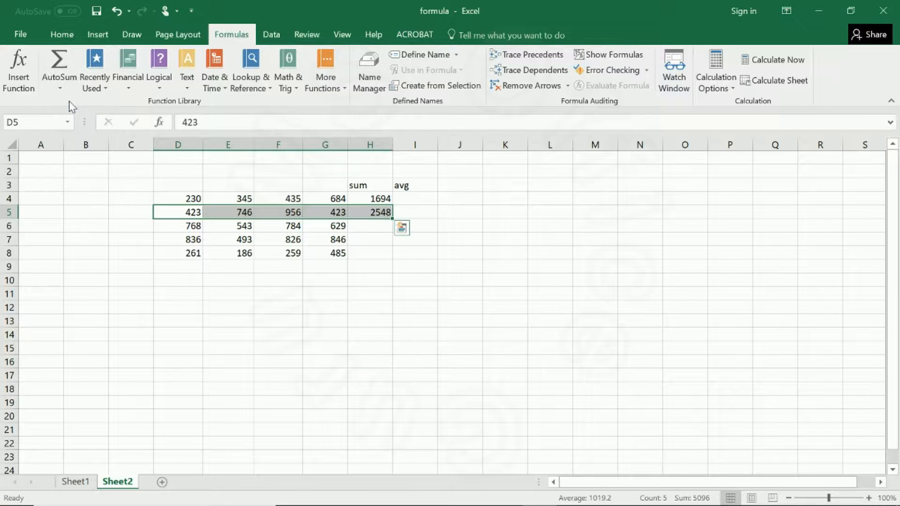
{"action": "left_click", "coordinate": [375, 215]}
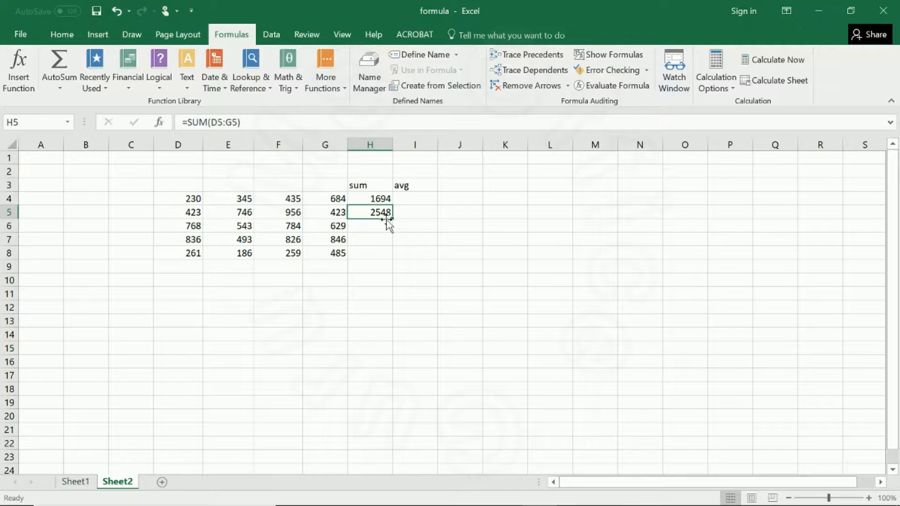
- Insert an AutoSum average in cell I4 under avg, with its range limited to D4:G4
{"action": "left_click", "coordinate": [414, 202]}
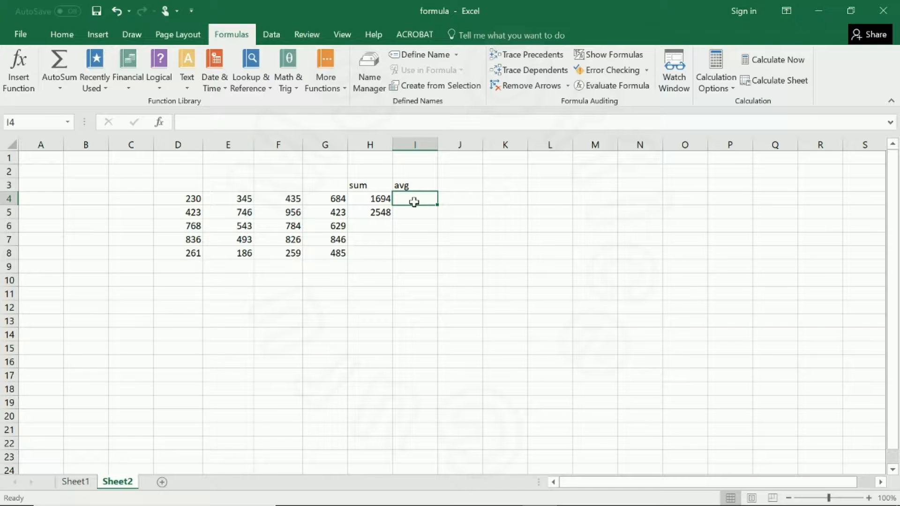
{"action": "left_click", "coordinate": [57, 82]}
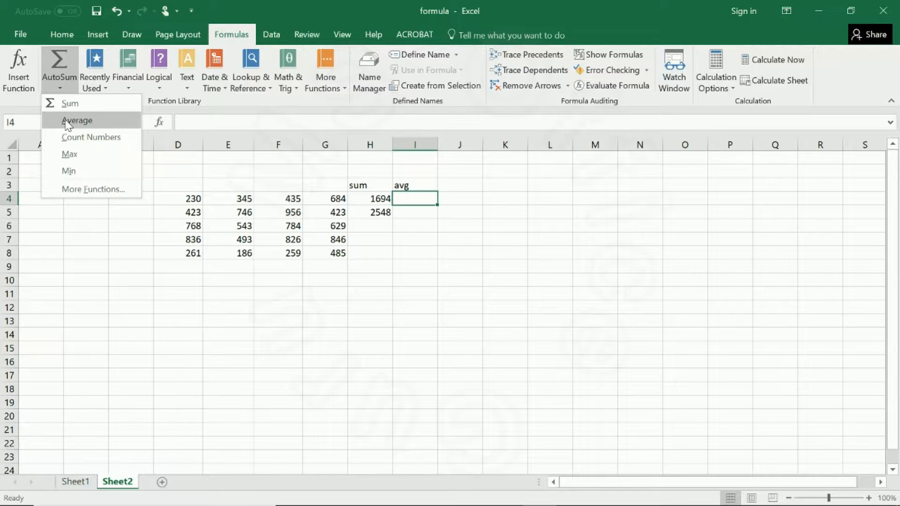
{"action": "left_click", "coordinate": [70, 121]}
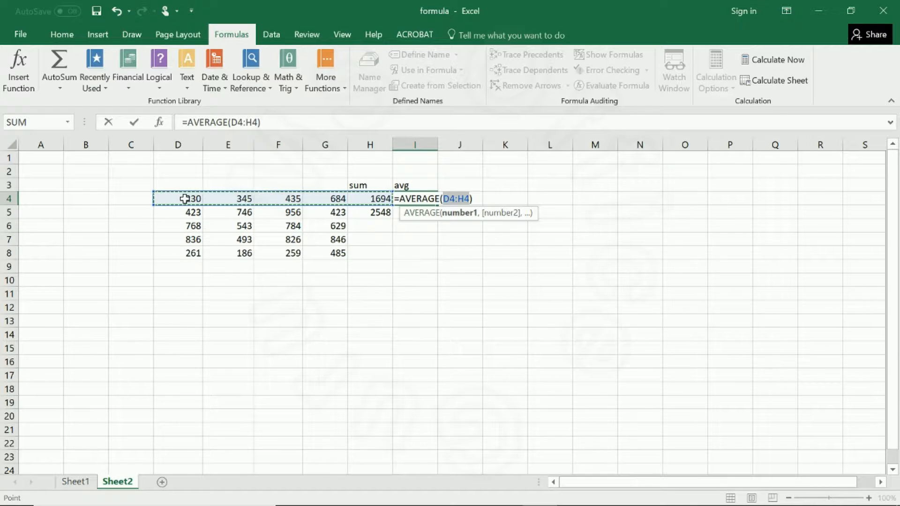
{"action": "left_click_drag", "start_coordinate": [183, 198], "coordinate": [322, 203]}
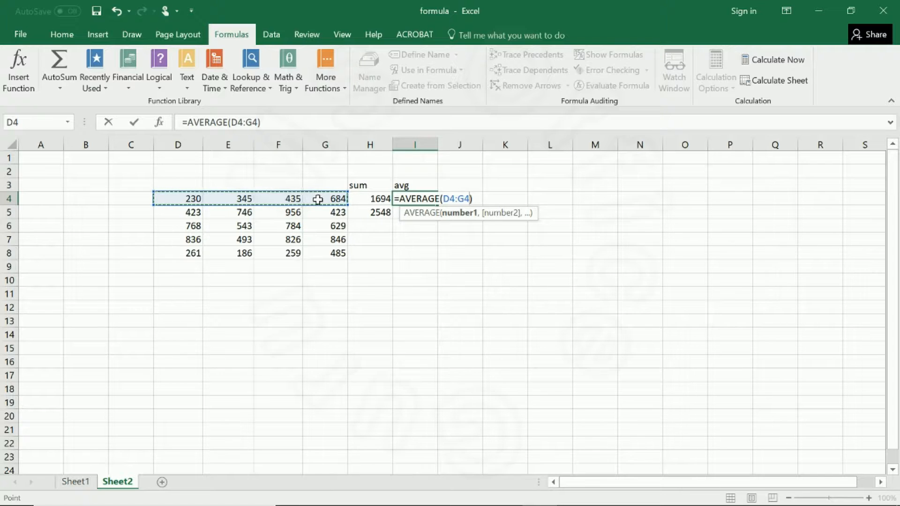
{"action": "key", "text": "Return"}
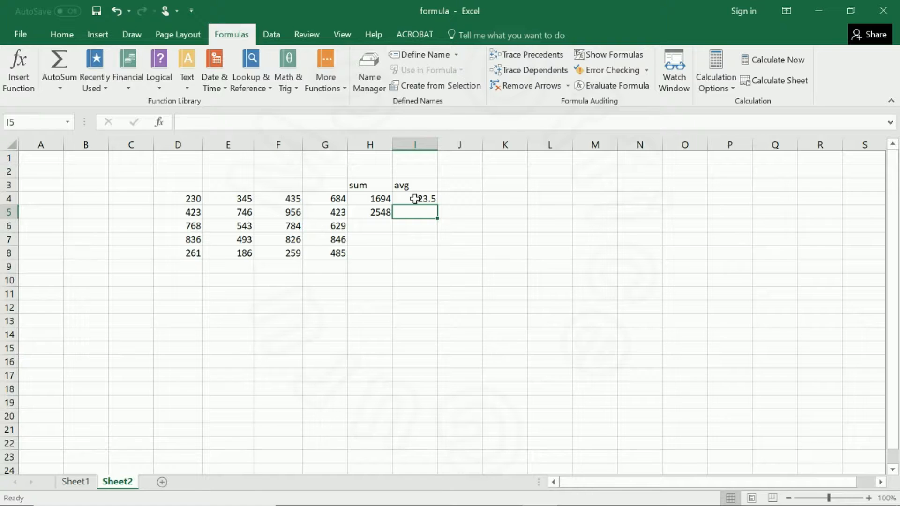
- Insert an AutoSum average in cell I5 using the range D5:G5
{"action": "left_click", "coordinate": [59, 87]}
{"action": "left_click", "coordinate": [66, 120]}
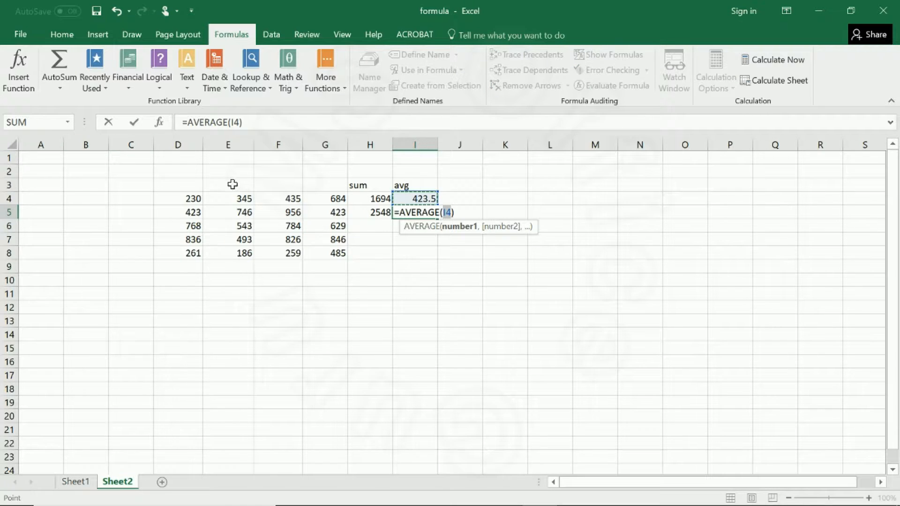
{"action": "left_click_drag", "start_coordinate": [193, 212], "coordinate": [335, 223]}
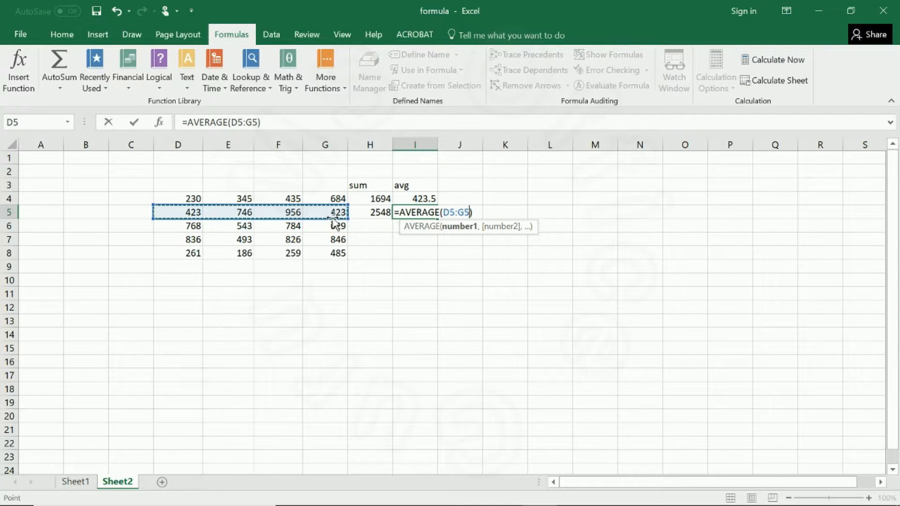
{"action": "key", "text": "Return"}
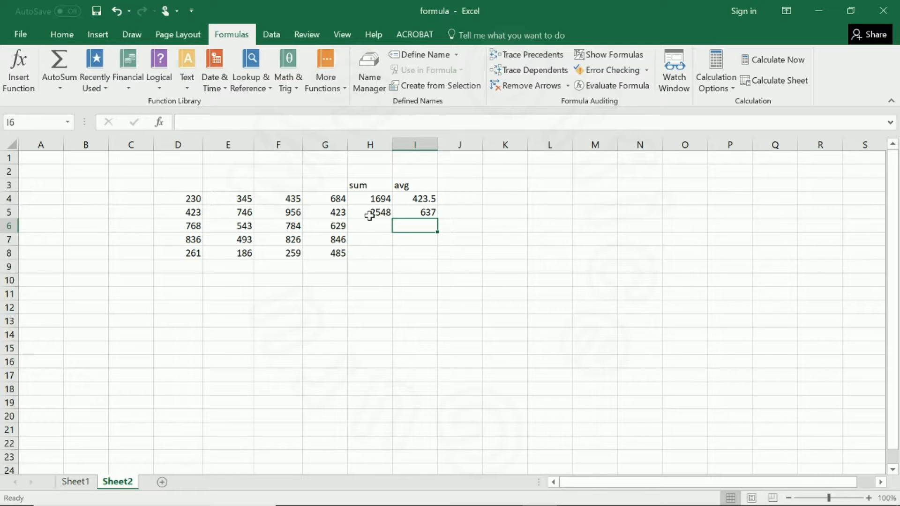
- Fill the sum formula from H5 down to H8 and check the copied formulas in H6, H7 and H8
{"action": "left_click", "coordinate": [373, 214]}
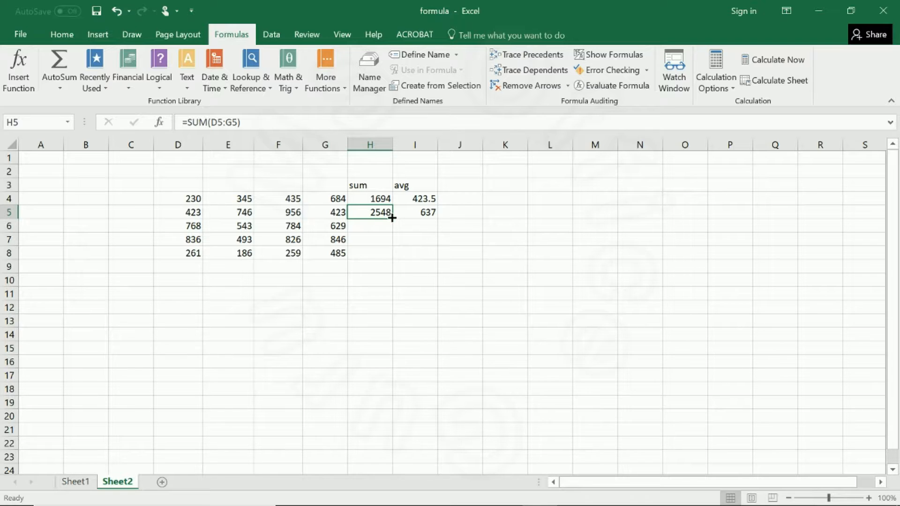
{"action": "left_click_drag", "start_coordinate": [393, 219], "coordinate": [388, 261]}
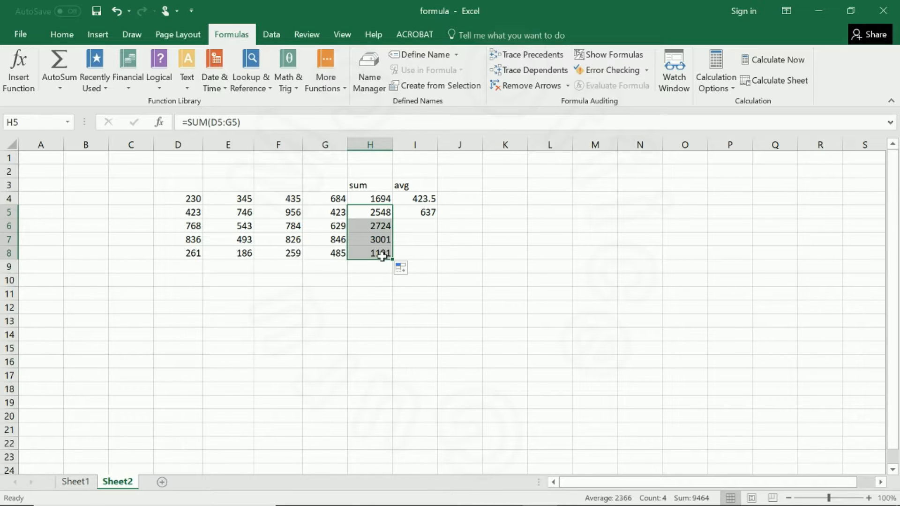
{"action": "left_click", "coordinate": [380, 226]}
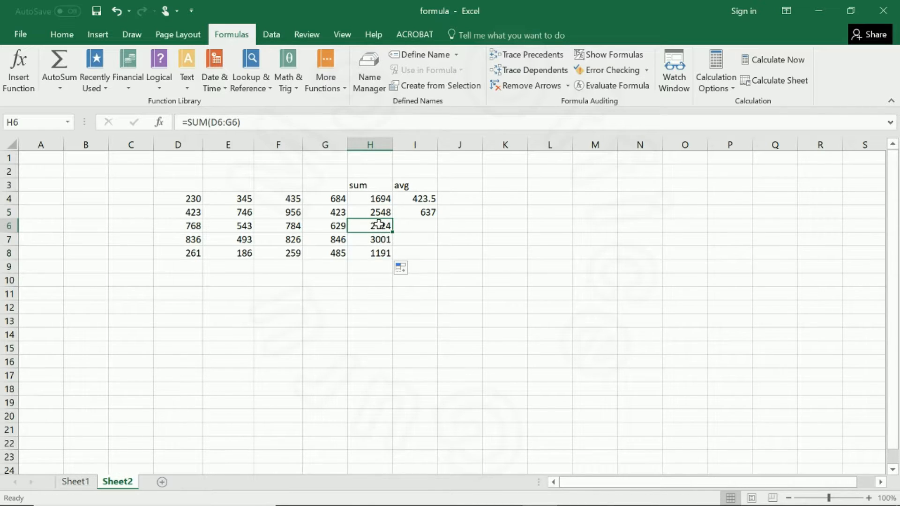
{"action": "left_click", "coordinate": [377, 241]}
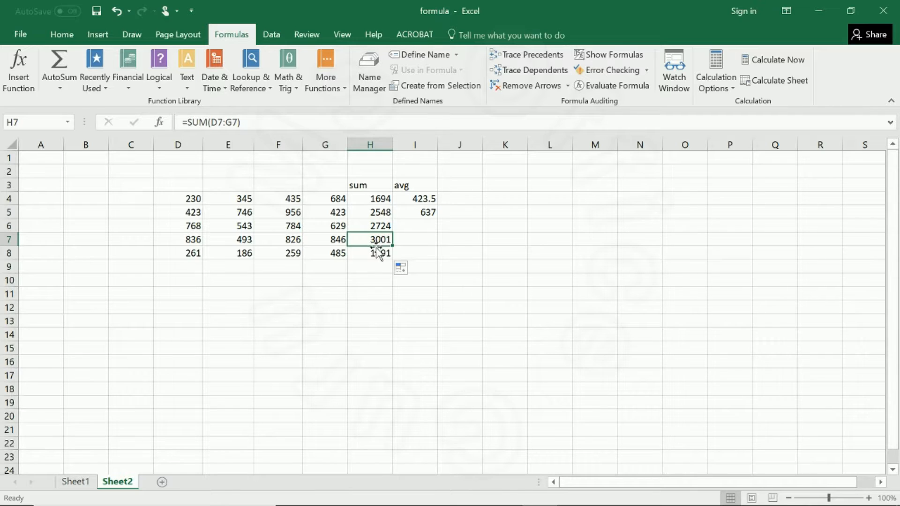
{"action": "left_click", "coordinate": [374, 256]}
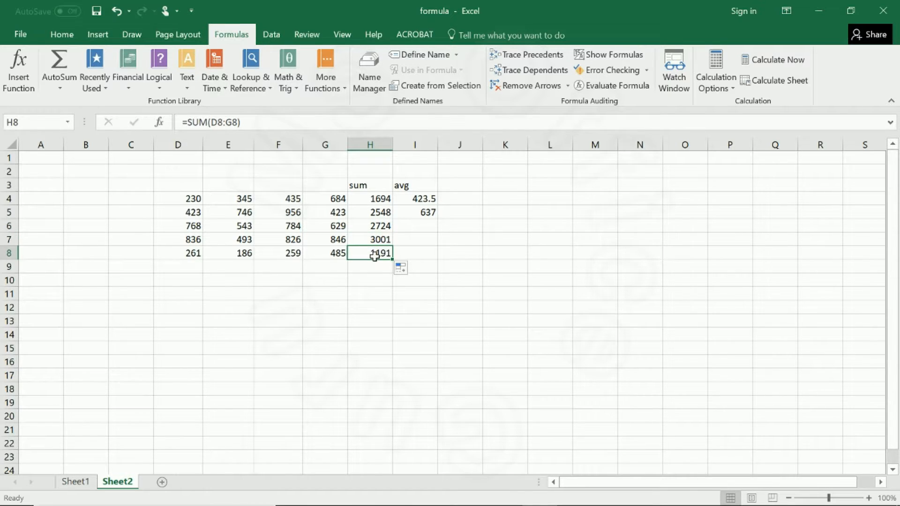
- Fill the average formula from I5 down to I8 and check the copied formula in I8
{"action": "left_click", "coordinate": [419, 212]}
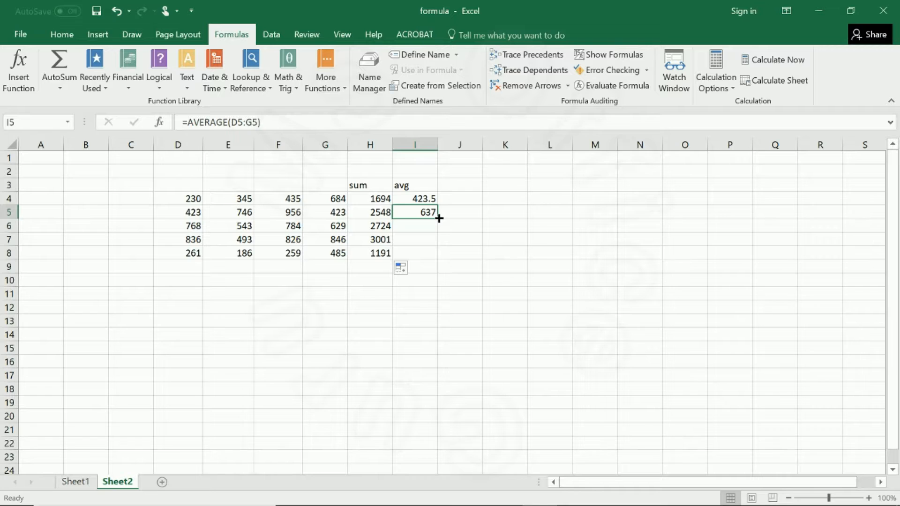
{"action": "left_click_drag", "start_coordinate": [439, 218], "coordinate": [434, 261]}
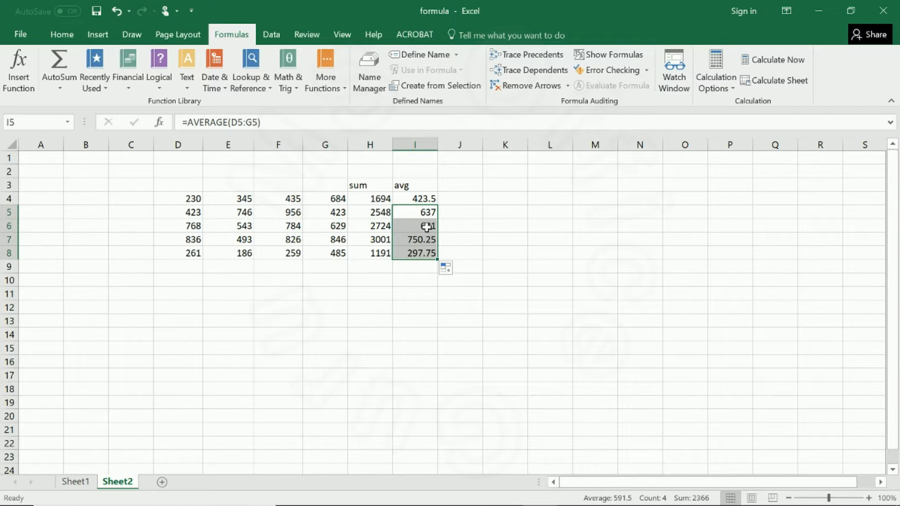
{"action": "left_click", "coordinate": [417, 253]}
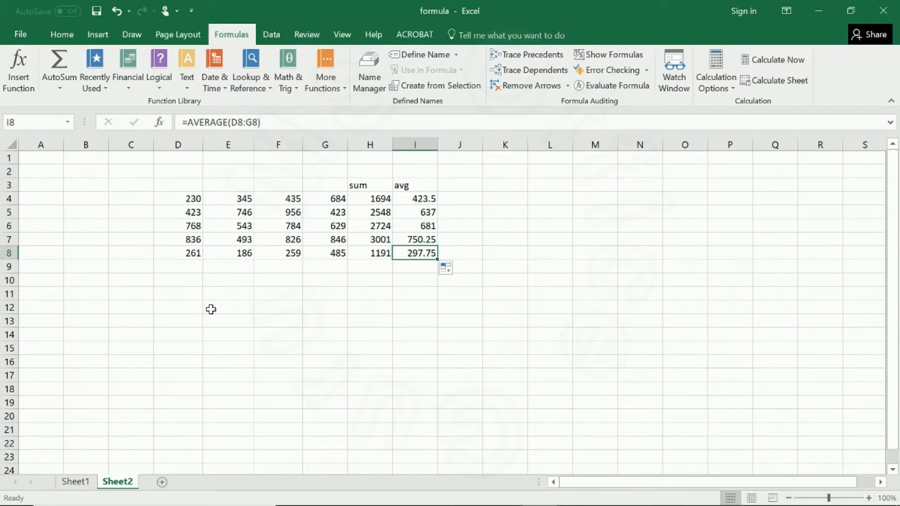
- Total the first data column, D4:D8, into cell D9 with the AutoSum Sum function
{"action": "left_click", "coordinate": [190, 277]}
{"action": "left_click", "coordinate": [188, 268]}
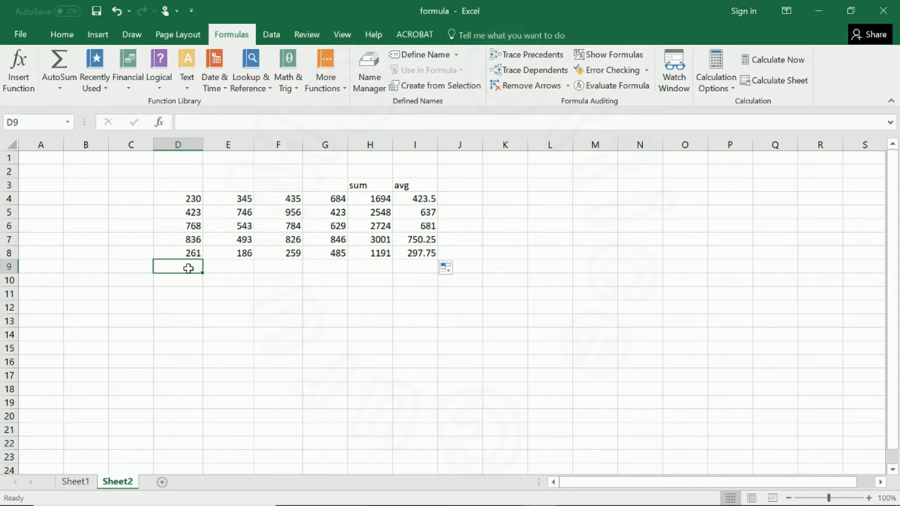
{"action": "left_click_drag", "start_coordinate": [188, 202], "coordinate": [181, 253]}
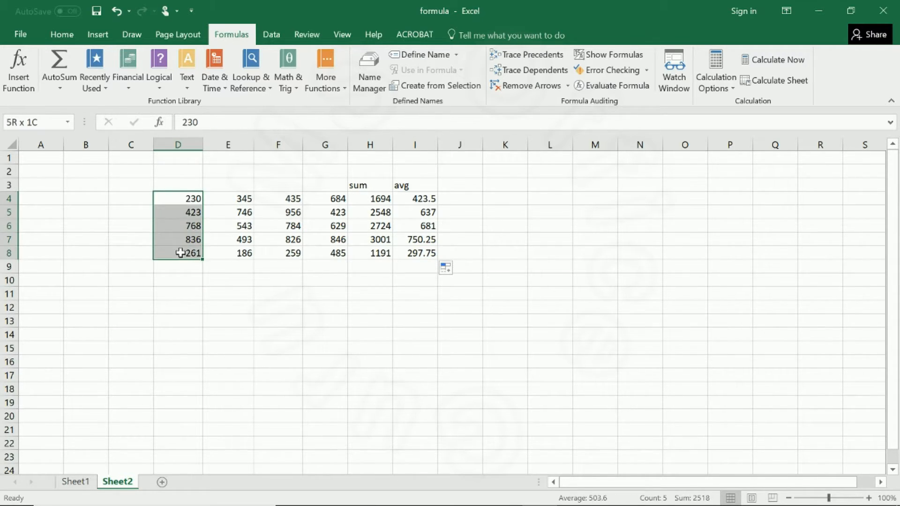
{"action": "left_click", "coordinate": [57, 82]}
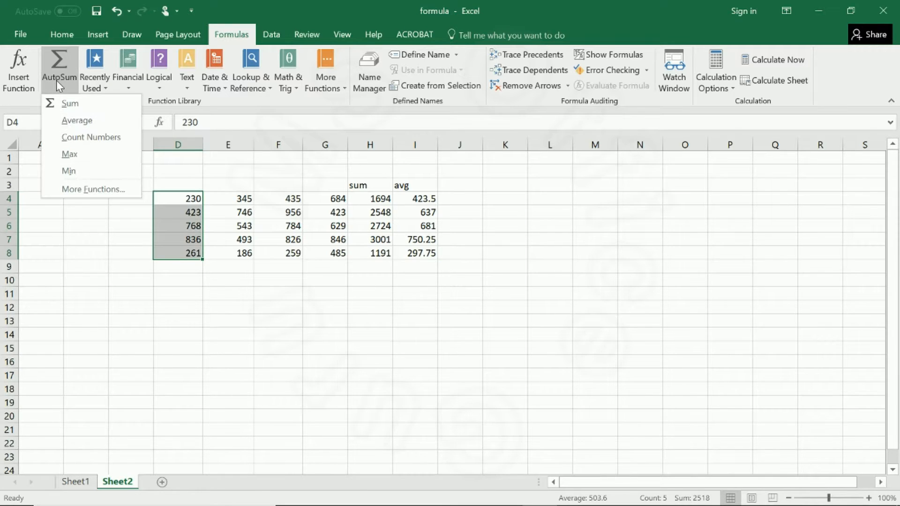
{"action": "left_click", "coordinate": [65, 103]}
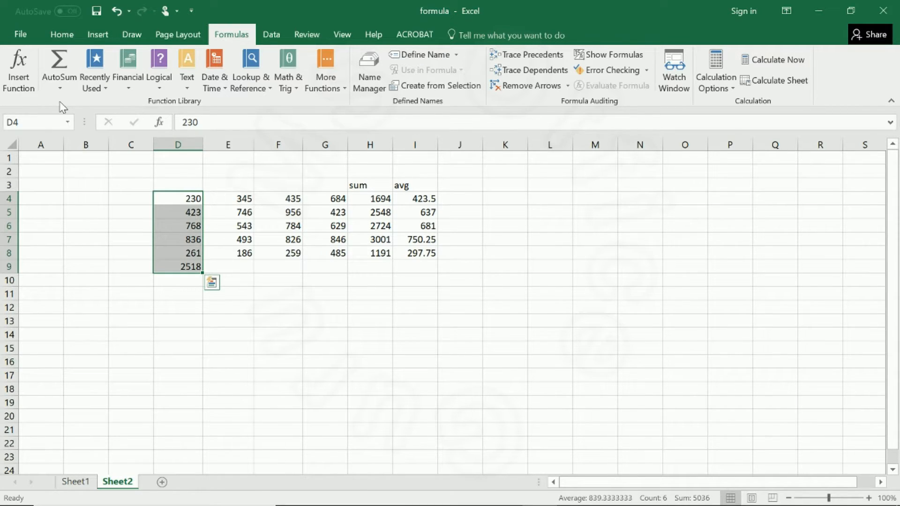
{"action": "left_click", "coordinate": [174, 270]}
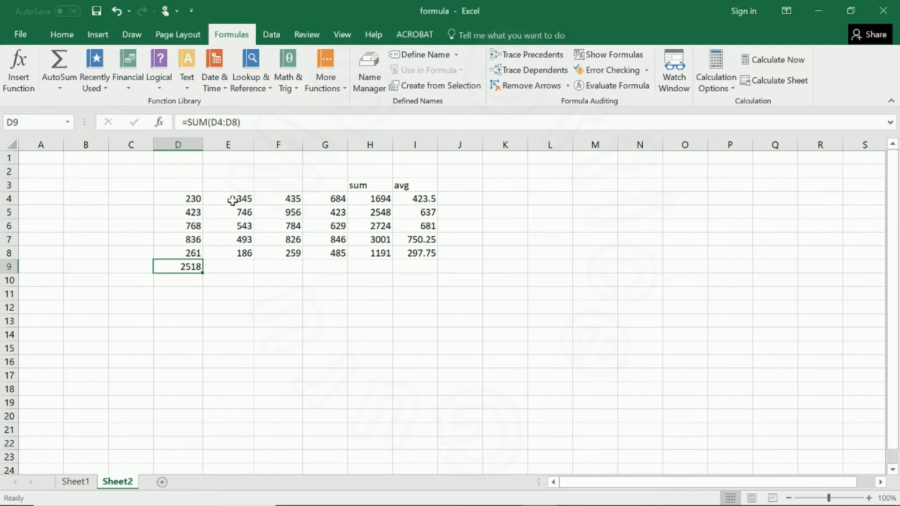
- Fill the column sum formula from D9 across to G9
{"action": "left_click_drag", "start_coordinate": [236, 196], "coordinate": [238, 254]}
{"action": "left_click", "coordinate": [279, 187]}
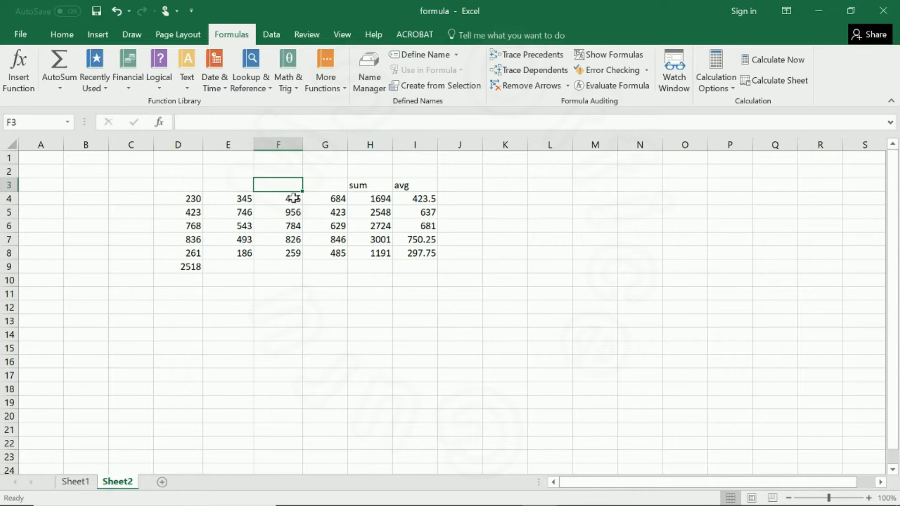
{"action": "left_click", "coordinate": [328, 193]}
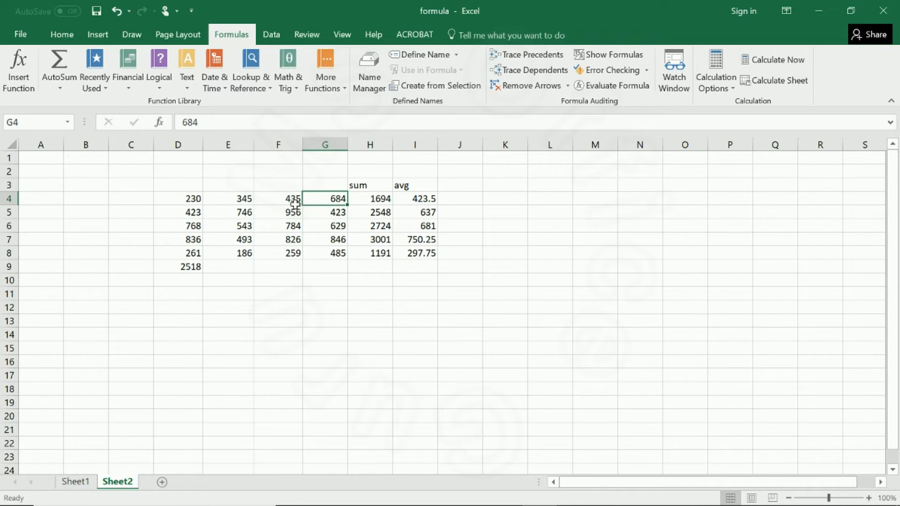
{"action": "left_click", "coordinate": [192, 271]}
{"action": "left_click_drag", "start_coordinate": [204, 272], "coordinate": [342, 273]}
- Insert an AutoSum average in cell D11 with its range limited to D4:D8
{"action": "left_click", "coordinate": [178, 293]}
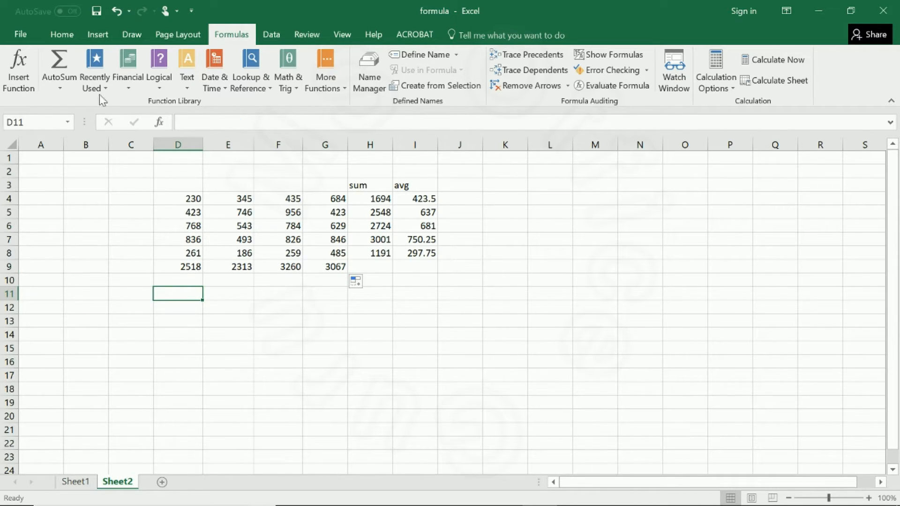
{"action": "left_click", "coordinate": [60, 89]}
{"action": "left_click", "coordinate": [77, 120]}
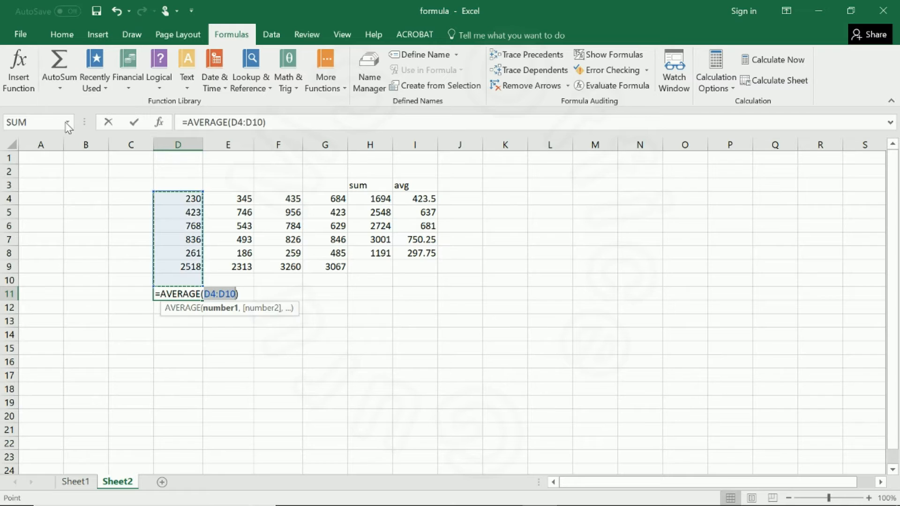
{"action": "left_click_drag", "start_coordinate": [192, 198], "coordinate": [188, 249]}
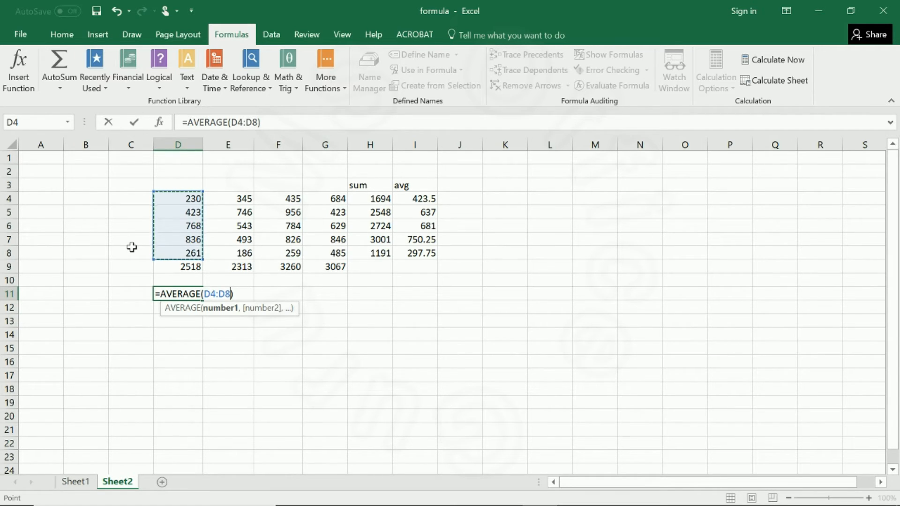
{"action": "key", "text": "Return"}
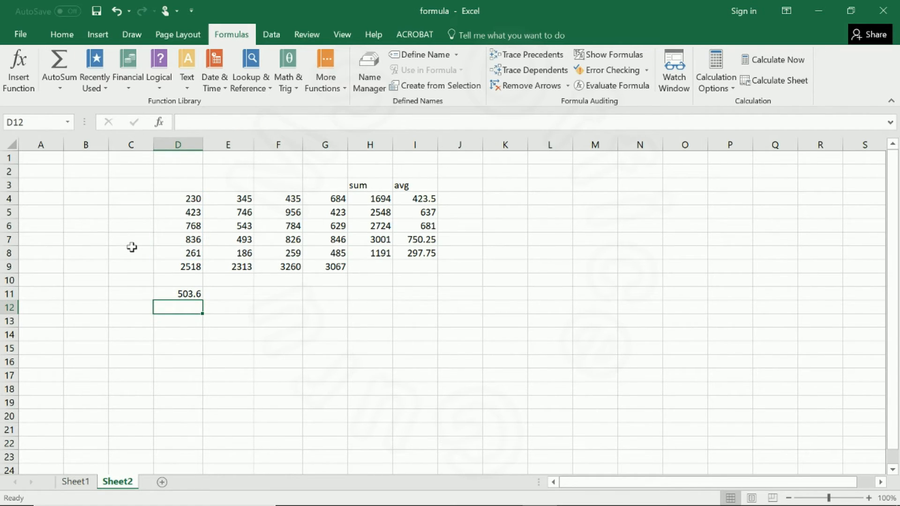
- Fill the column average formula from D11 across to G11 and check the copied formula in G11
{"action": "left_click", "coordinate": [177, 293]}
{"action": "left_click_drag", "start_coordinate": [202, 301], "coordinate": [337, 300]}
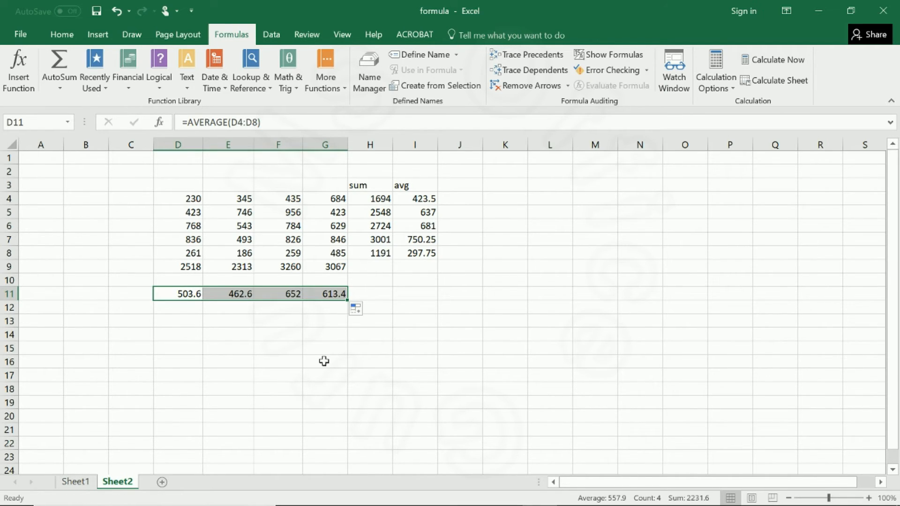
{"action": "left_click", "coordinate": [311, 324]}
{"action": "left_click", "coordinate": [322, 298]}
{"action": "left_click", "coordinate": [311, 325]}
{"action": "left_click", "coordinate": [321, 297]}
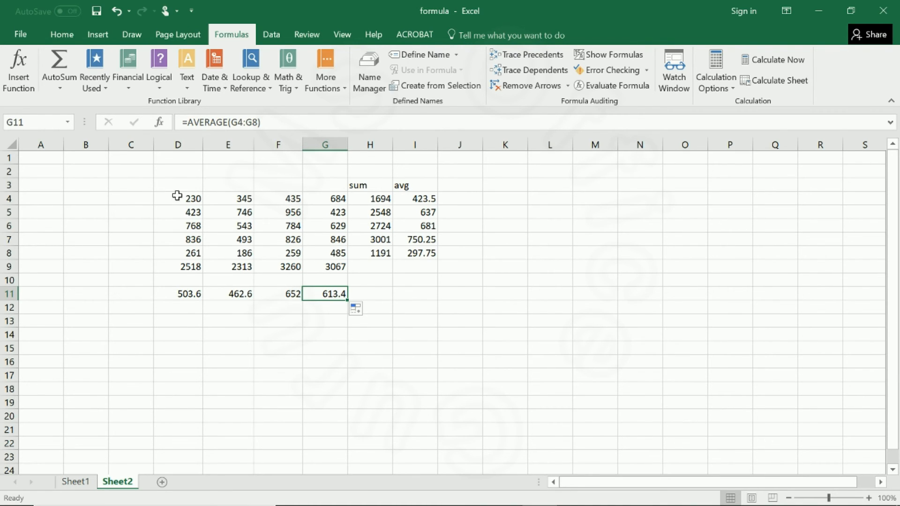
{"action": "left_click", "coordinate": [62, 31]}
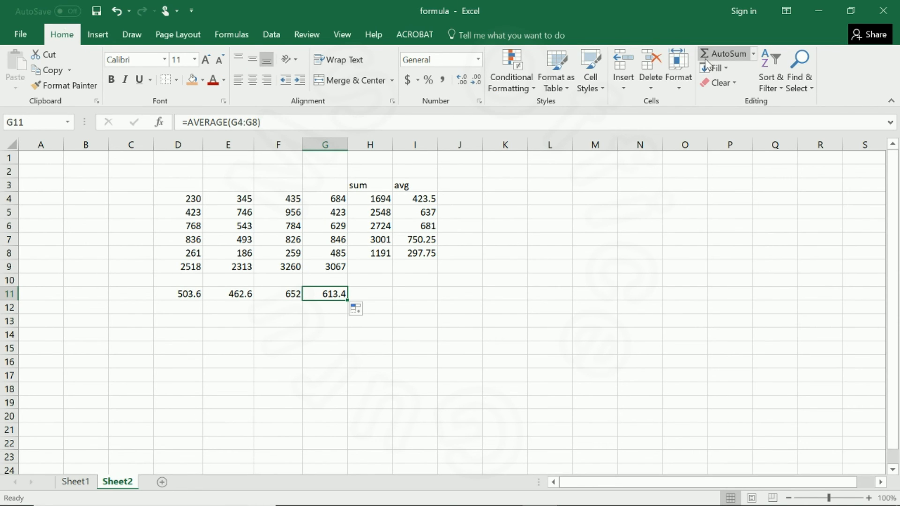